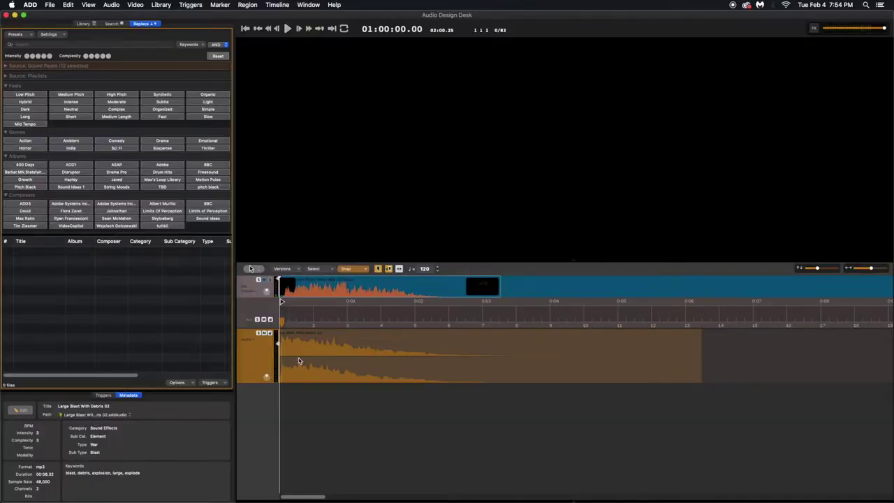
Preview the timeline, then swap the blast for Beagle Barking 01 from a 'dog' search and play it
{"action": "key", "text": "space"}
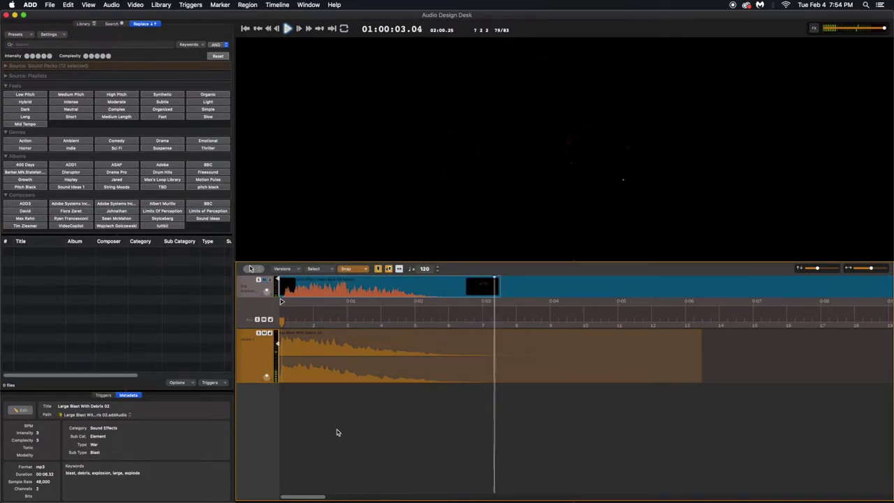
{"action": "key", "text": "space"}
{"action": "left_click", "coordinate": [93, 44]}
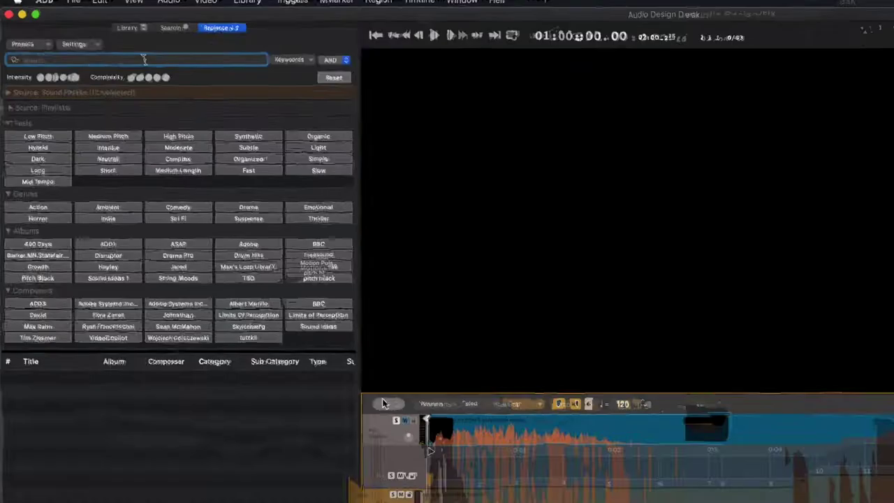
{"action": "type", "text": "dog"}
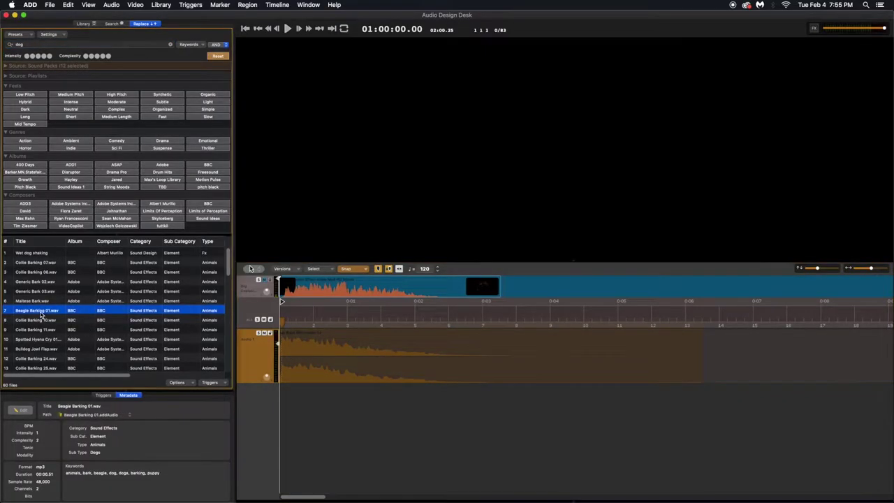
{"action": "left_click", "coordinate": [46, 315]}
{"action": "left_click", "coordinate": [303, 412]}
{"action": "key", "text": "space"}
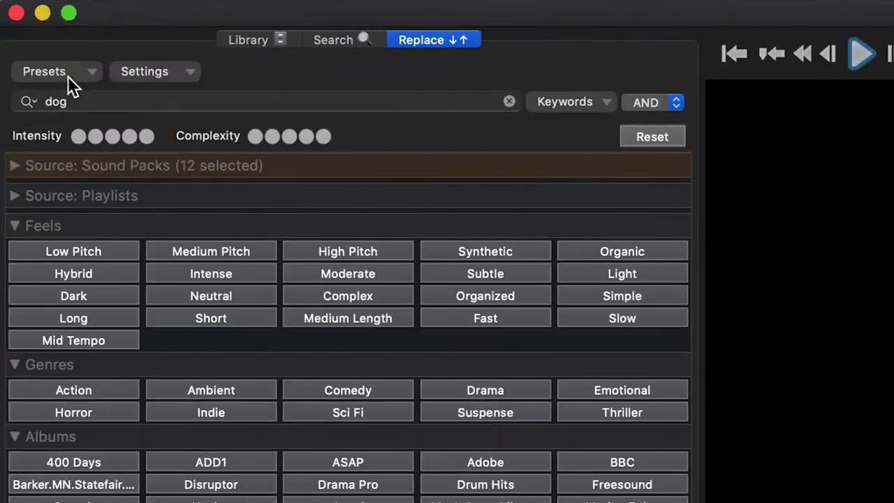
Load the explosion preset, then raise Type and Sub Type matching to 100% and adjust Low Duration
{"action": "left_click", "coordinate": [23, 35]}
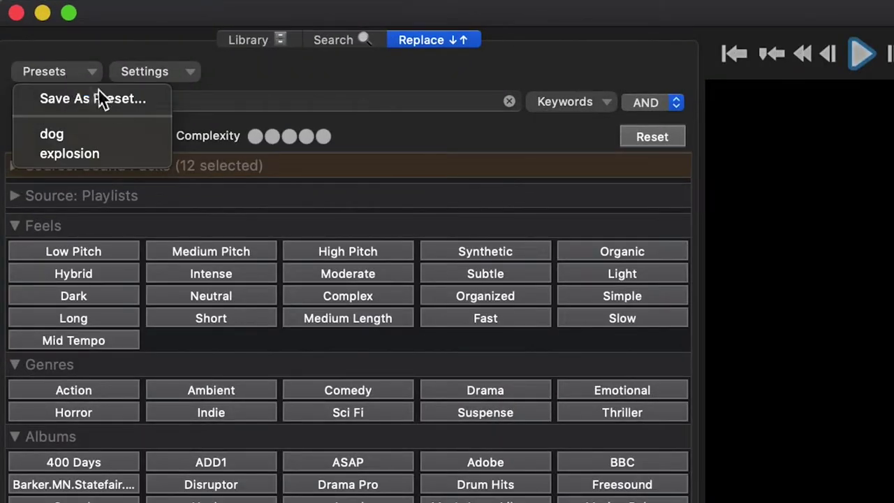
{"action": "left_click", "coordinate": [98, 154]}
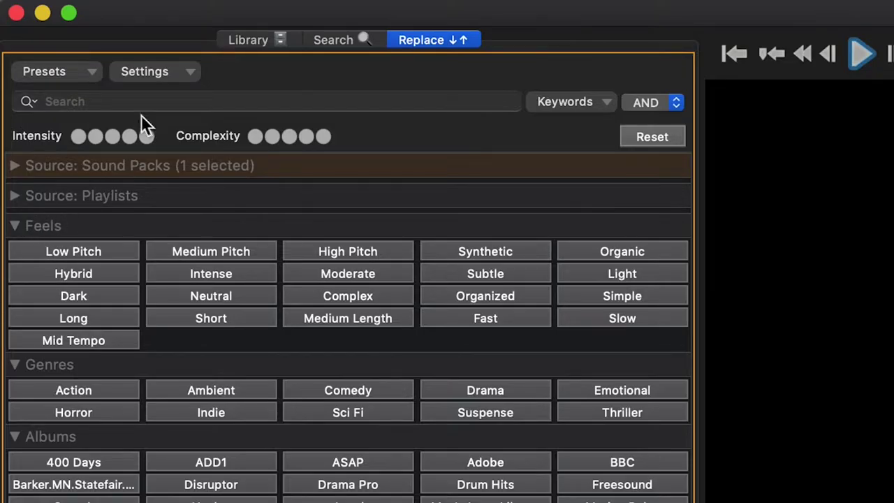
{"action": "left_click", "coordinate": [168, 76]}
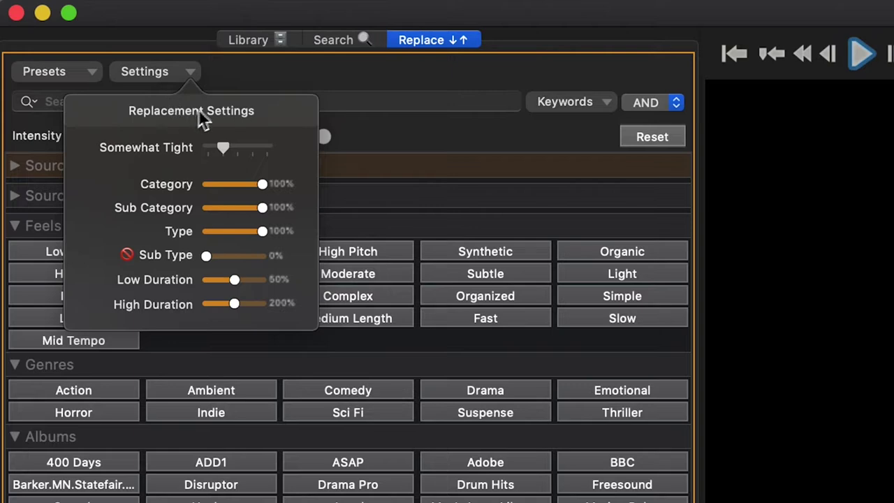
{"action": "left_click_drag", "start_coordinate": [262, 184], "coordinate": [264, 236]}
{"action": "left_click_drag", "start_coordinate": [210, 255], "coordinate": [176, 256]}
{"action": "left_click_drag", "start_coordinate": [229, 277], "coordinate": [234, 303]}
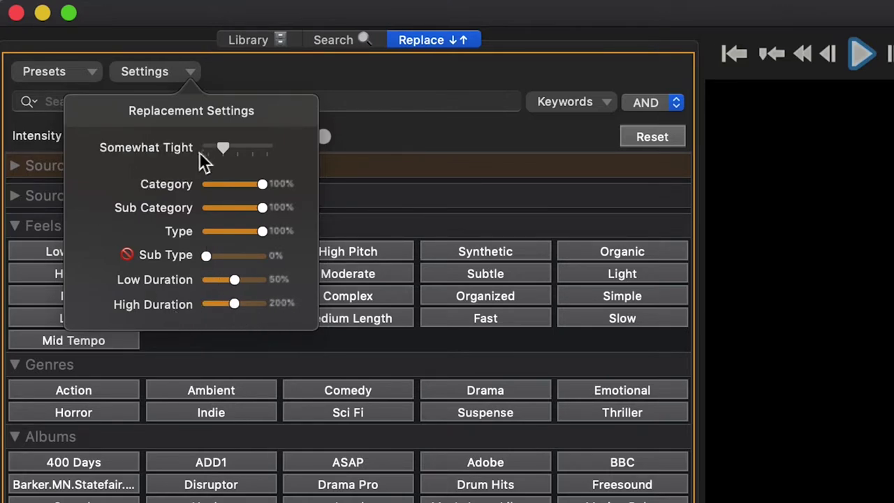
{"action": "left_click_drag", "start_coordinate": [224, 148], "coordinate": [186, 158]}
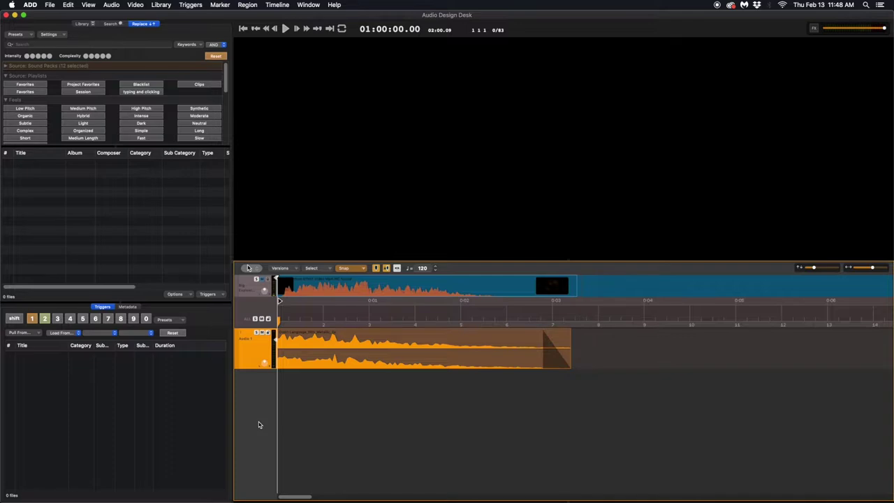
Replace the Audio 1 sound with another match, loosen matching to Somewhat Tight and replay
{"action": "key", "text": "space"}
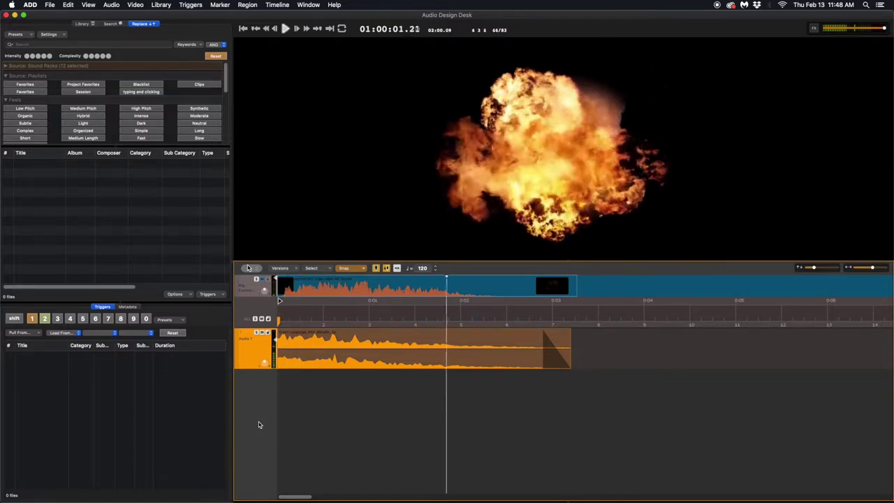
{"action": "key", "text": "super+r"}
{"action": "key", "text": "space"}
{"action": "key", "text": "space"}
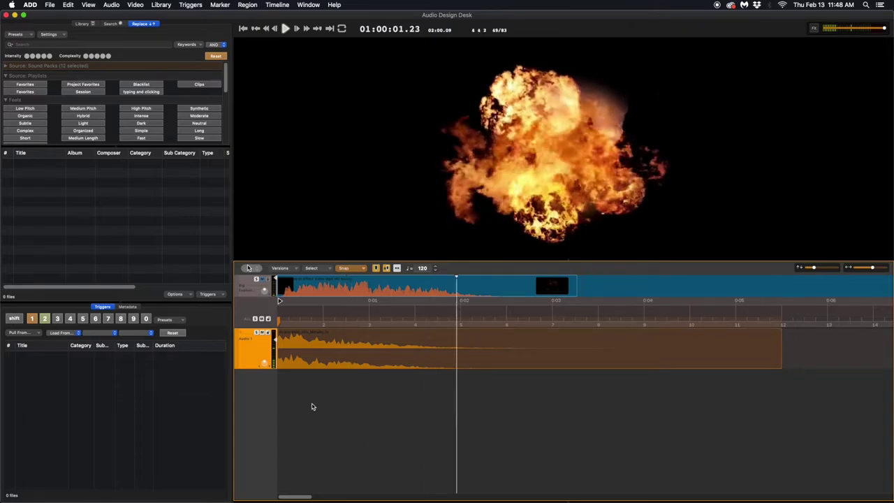
{"action": "left_click", "coordinate": [48, 34]}
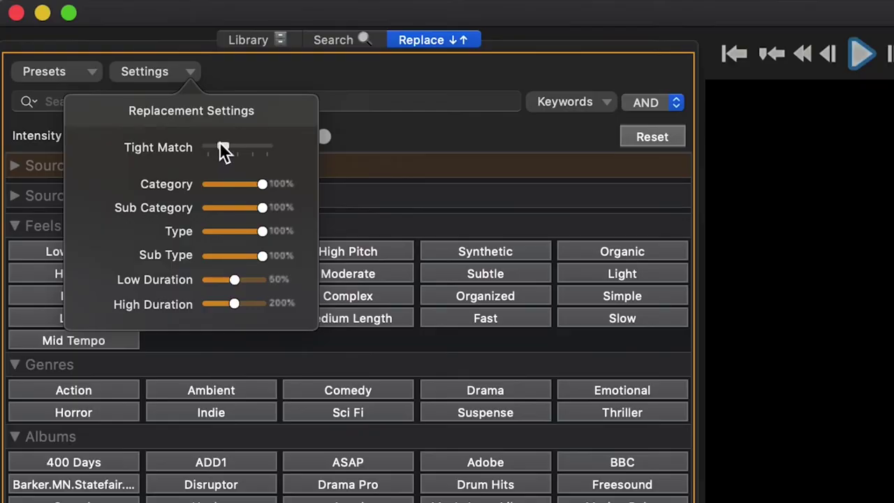
{"action": "left_click", "coordinate": [222, 149]}
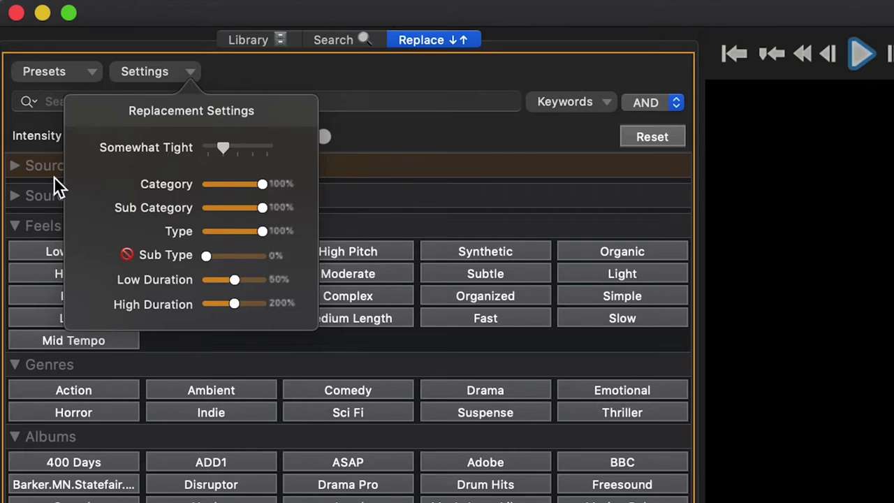
{"action": "left_click", "coordinate": [329, 397]}
{"action": "key", "text": "space"}
{"action": "key", "text": "space"}
Loosen matching through Medium to Somewhat Loose, then replace the Audio 1 sound and play it
{"action": "left_click", "coordinate": [235, 143]}
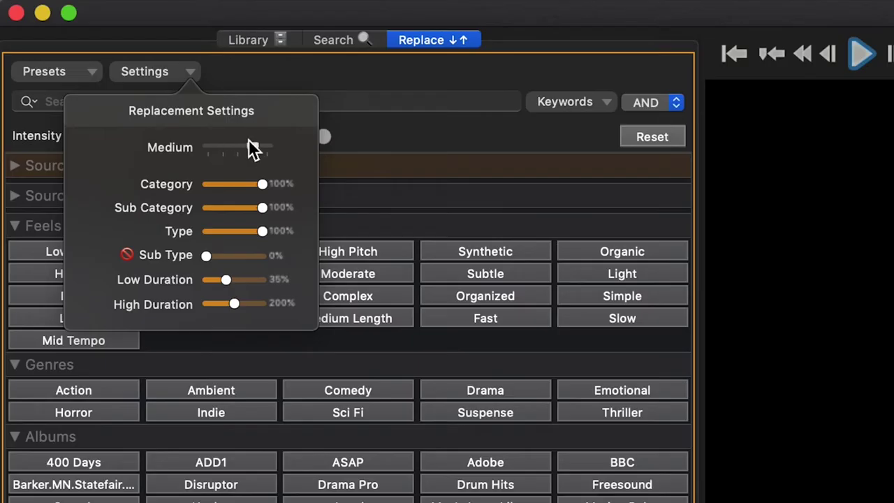
{"action": "left_click", "coordinate": [250, 145]}
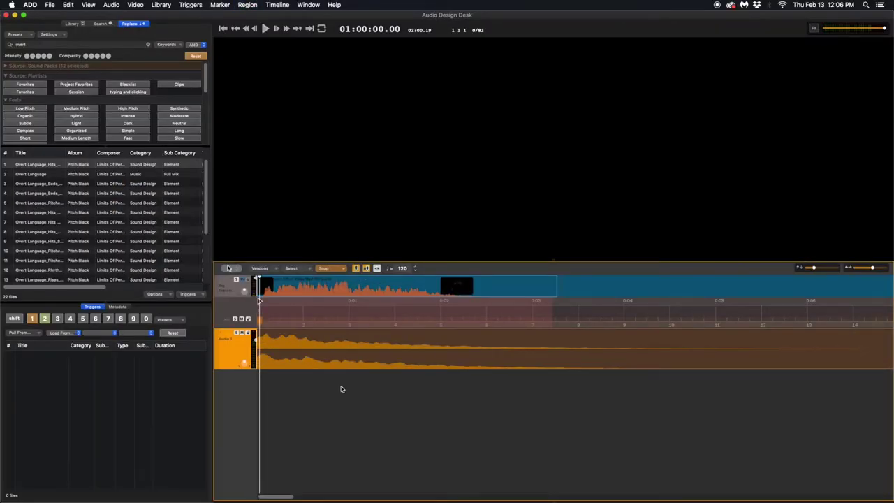
{"action": "key", "text": "space"}
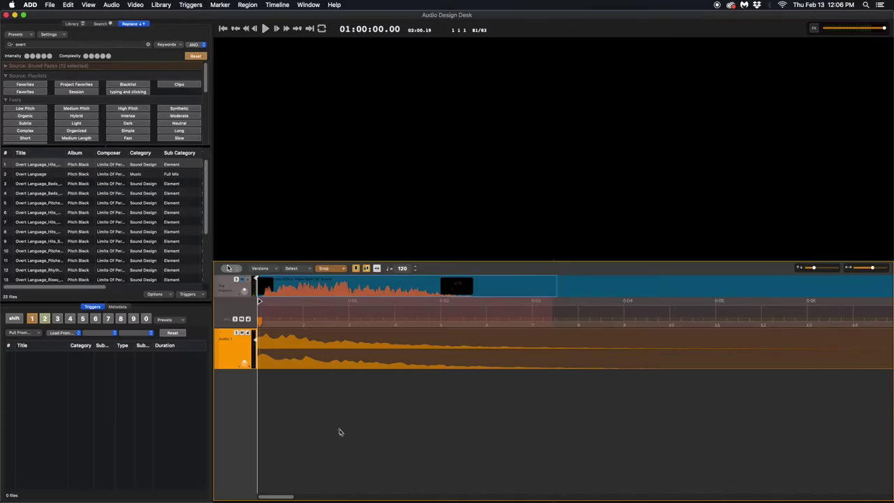
{"action": "key", "text": "Down"}
{"action": "key", "text": "space"}
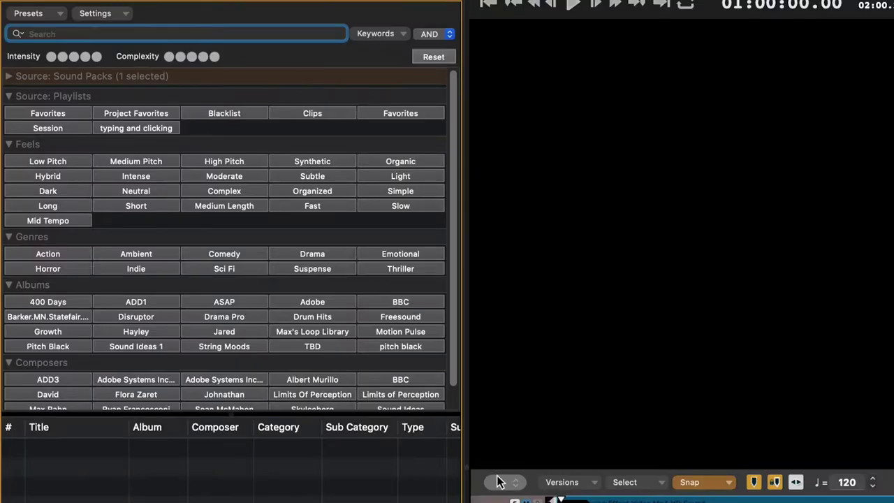
Try the search terms dog, boom, rise and sword before settling on 'hit'
{"action": "type", "text": "dog"}
{"action": "key", "text": "BackSpace"}
{"action": "key", "text": "BackSpace"}
{"action": "key", "text": "BackSpace"}
{"action": "type", "text": "boom"}
{"action": "key", "text": "BackSpace"}
{"action": "key", "text": "BackSpace"}
{"action": "key", "text": "BackSpace"}
{"action": "key", "text": "BackSpace"}
{"action": "type", "text": "rise"}
{"action": "key", "text": "BackSpace"}
{"action": "key", "text": "BackSpace"}
{"action": "key", "text": "BackSpace"}
{"action": "key", "text": "BackSpace"}
{"action": "type", "text": "sword"}
{"action": "key", "text": "BackSpace"}
{"action": "key", "text": "BackSpace"}
{"action": "key", "text": "BackSpace"}
{"action": "key", "text": "BackSpace"}
{"action": "key", "text": "BackSpace"}
{"action": "type", "text": "hit"}
Add Intense, Action, Sci Fi and Subtle filters, then clear all filters
{"action": "left_click", "coordinate": [147, 177]}
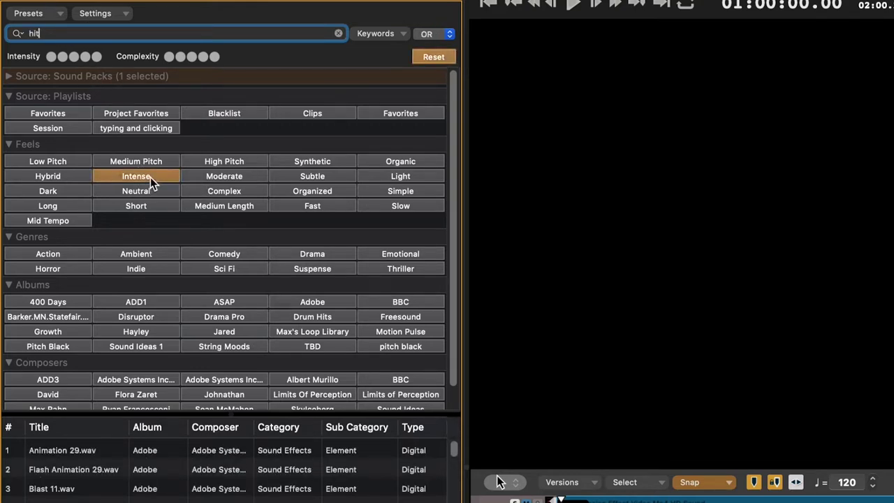
{"action": "left_click", "coordinate": [69, 254]}
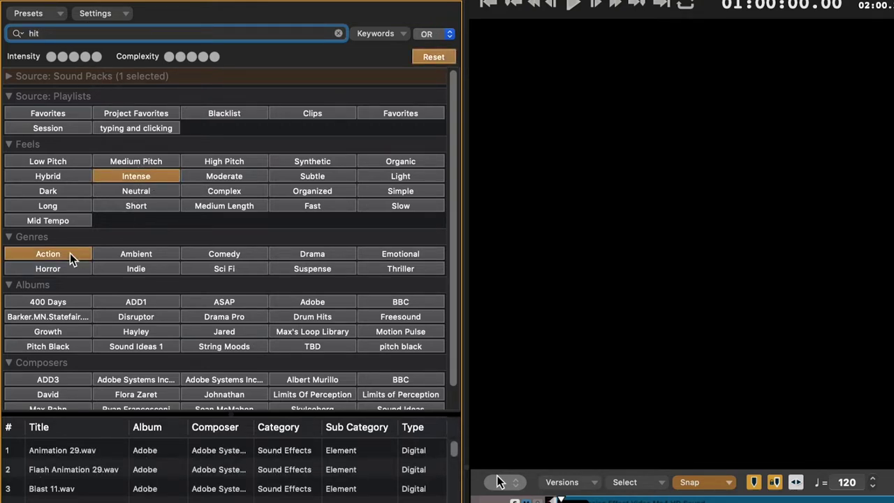
{"action": "left_click", "coordinate": [234, 270]}
{"action": "left_click", "coordinate": [316, 177]}
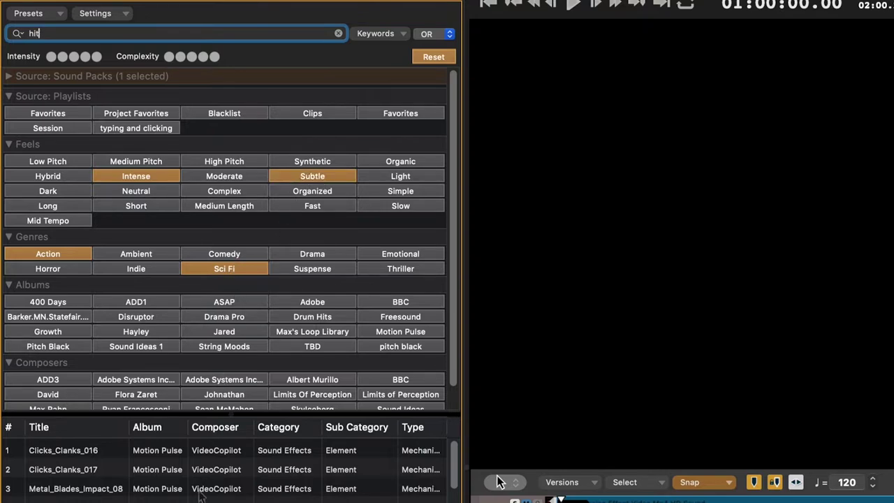
{"action": "left_click", "coordinate": [433, 57]}
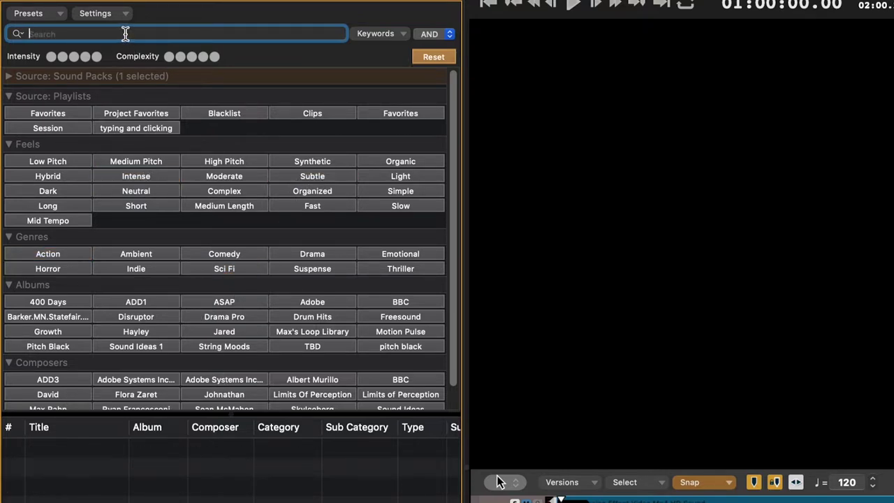
Search 'hit' and try medium and highest intensity, then low and medium complexity, before clearing everything
{"action": "type", "text": "hit"}
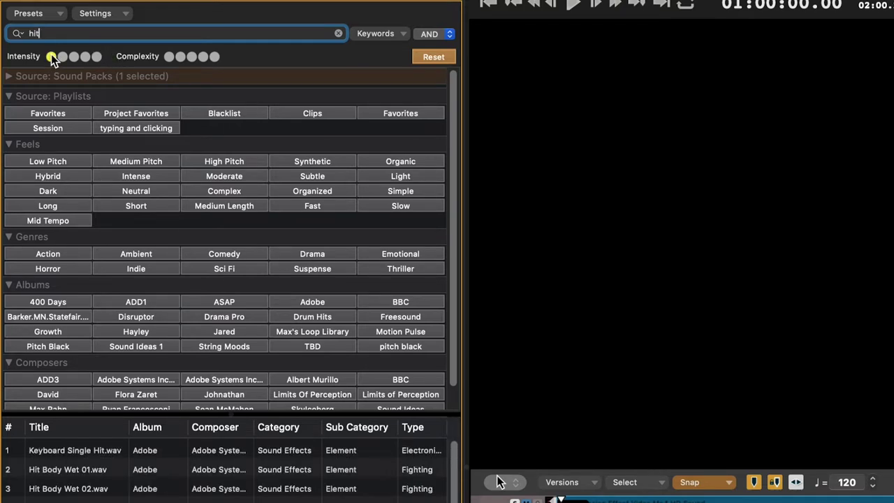
{"action": "left_click", "coordinate": [74, 56]}
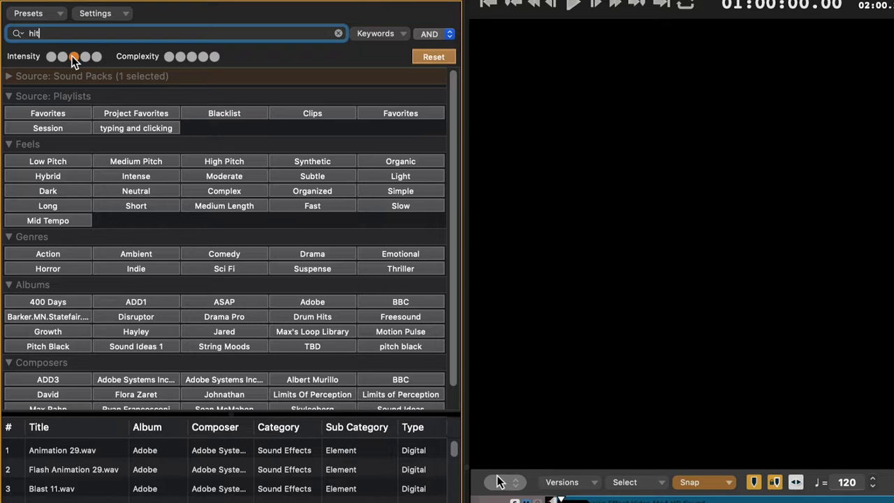
{"action": "left_click", "coordinate": [98, 58]}
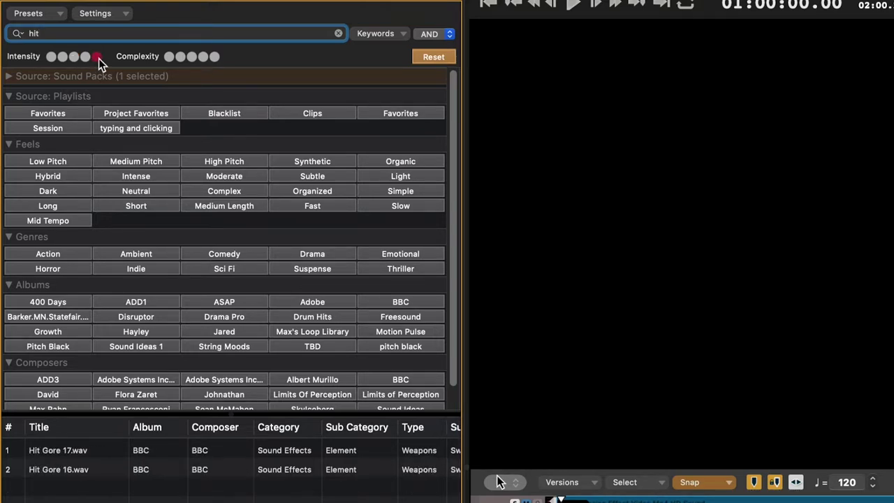
{"action": "left_click", "coordinate": [97, 57]}
{"action": "left_click", "coordinate": [169, 58]}
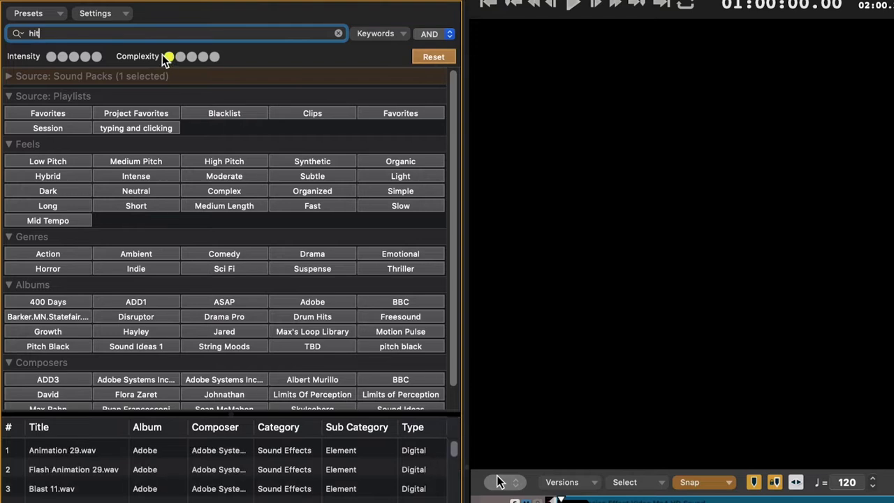
{"action": "left_click", "coordinate": [193, 57]}
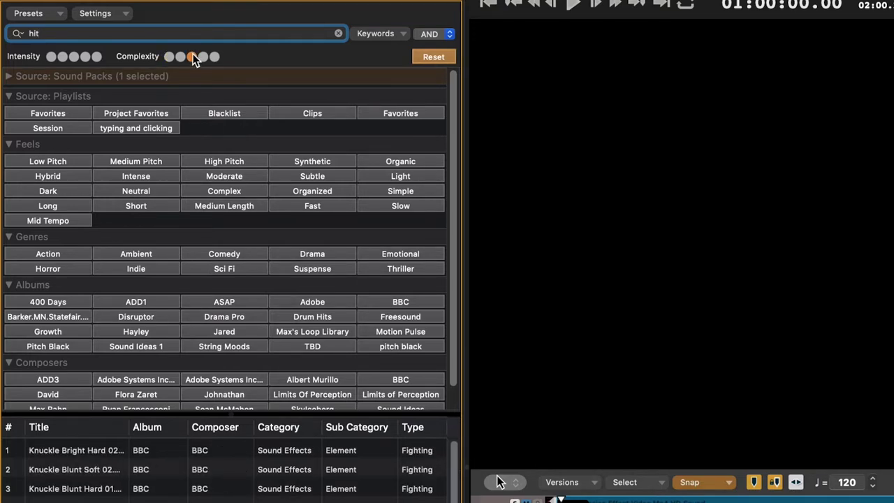
{"action": "left_click", "coordinate": [193, 58]}
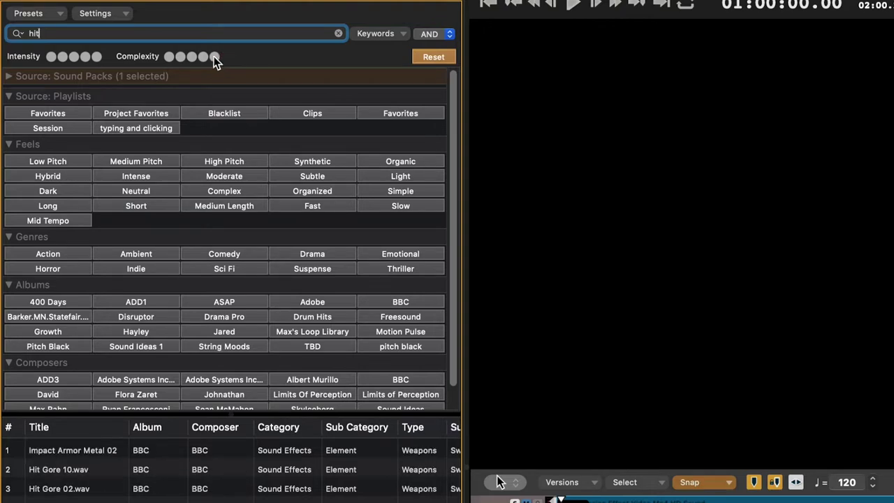
{"action": "left_click", "coordinate": [213, 56]}
{"action": "key", "text": "BackSpace"}
{"action": "key", "text": "BackSpace"}
{"action": "key", "text": "BackSpace"}
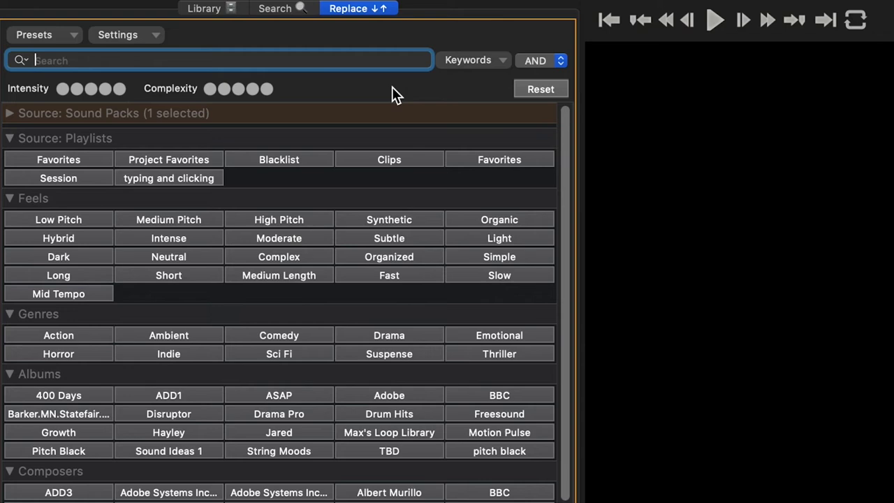
Filter replacements by the keyword zowy from Keywords > A-Z > Z
{"action": "left_click", "coordinate": [472, 62]}
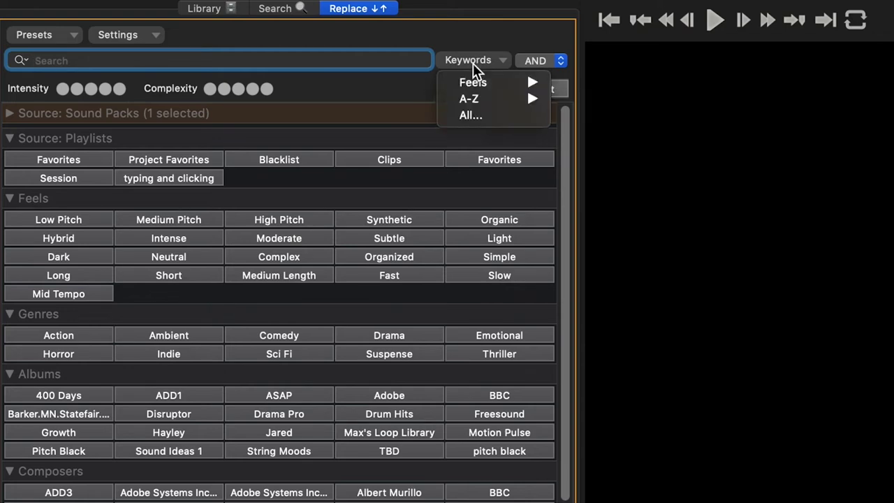
{"action": "mouse_move", "coordinate": [471, 80]}
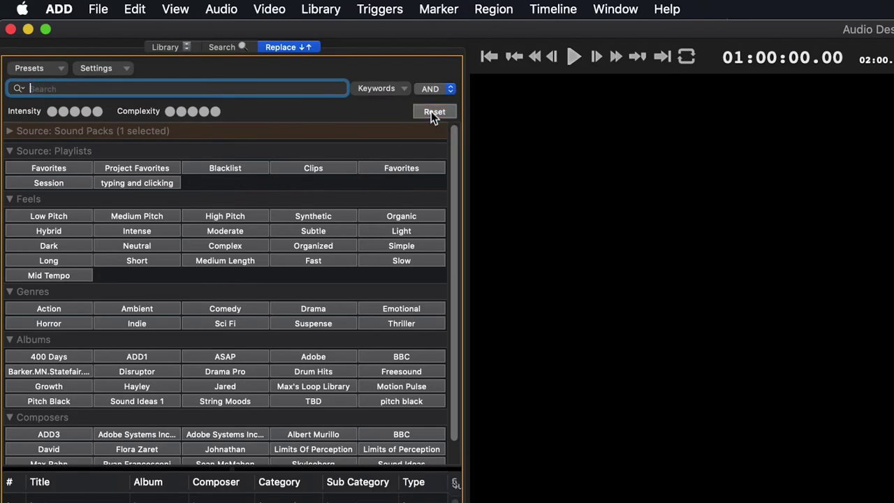
{"action": "left_click", "coordinate": [390, 89]}
{"action": "mouse_move", "coordinate": [392, 117]}
{"action": "mouse_move", "coordinate": [481, 121]}
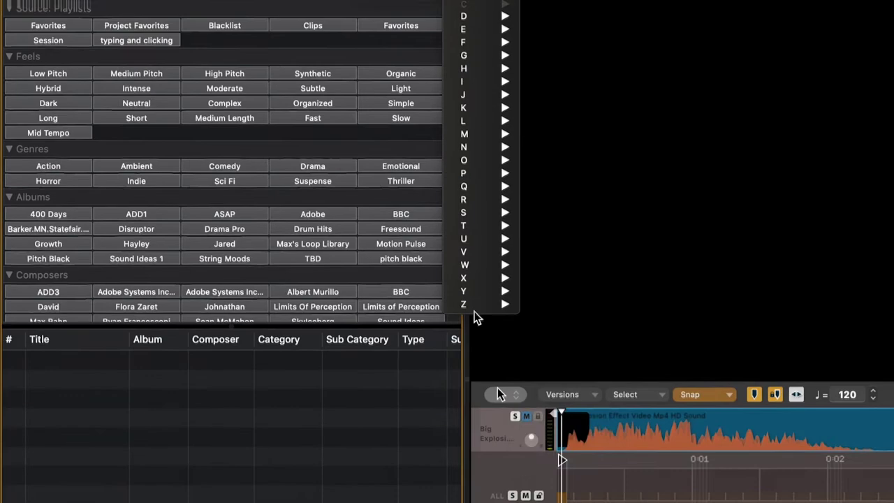
{"action": "mouse_move", "coordinate": [493, 305]}
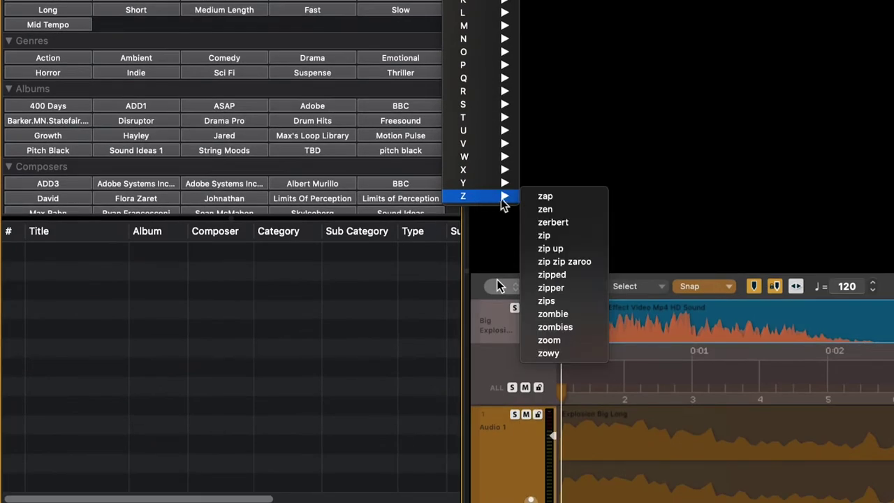
{"action": "left_click", "coordinate": [573, 355]}
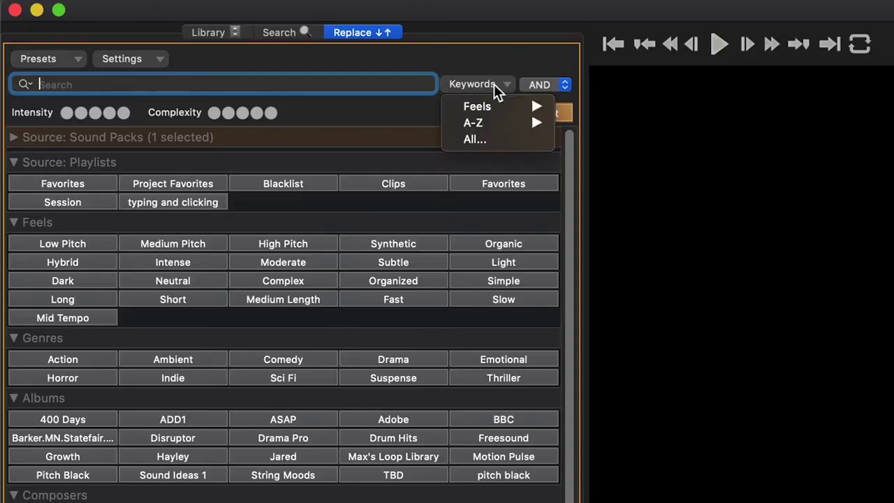
Browse all keywords, pick 'indians', then reset all replacement filters
{"action": "left_click", "coordinate": [484, 137]}
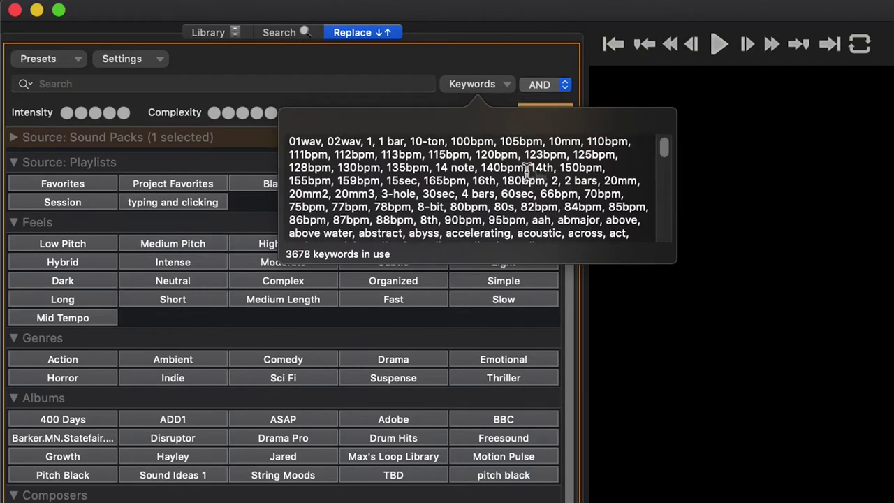
{"action": "left_click_drag", "start_coordinate": [664, 145], "coordinate": [662, 183]}
{"action": "left_click", "coordinate": [509, 188]}
{"action": "left_click", "coordinate": [546, 112]}
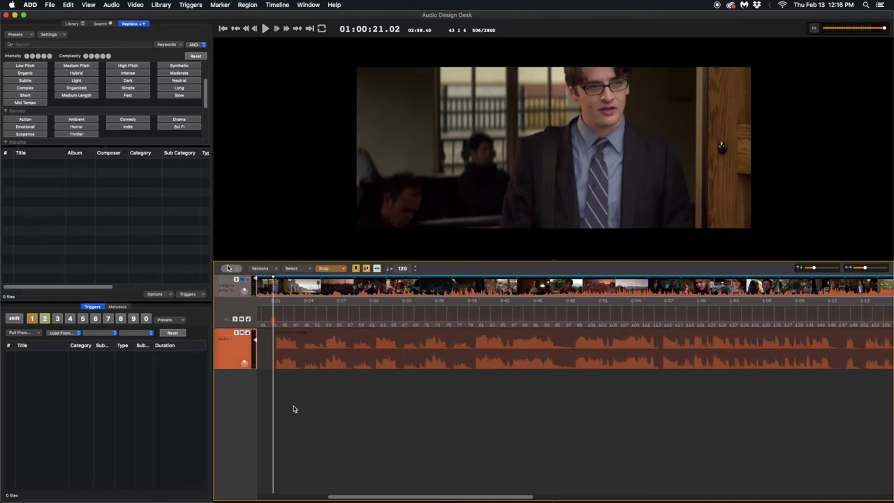
Play the film, replace its audio with a Drama match, then switch genres to Sci Fi and Horror
{"action": "key", "text": "space"}
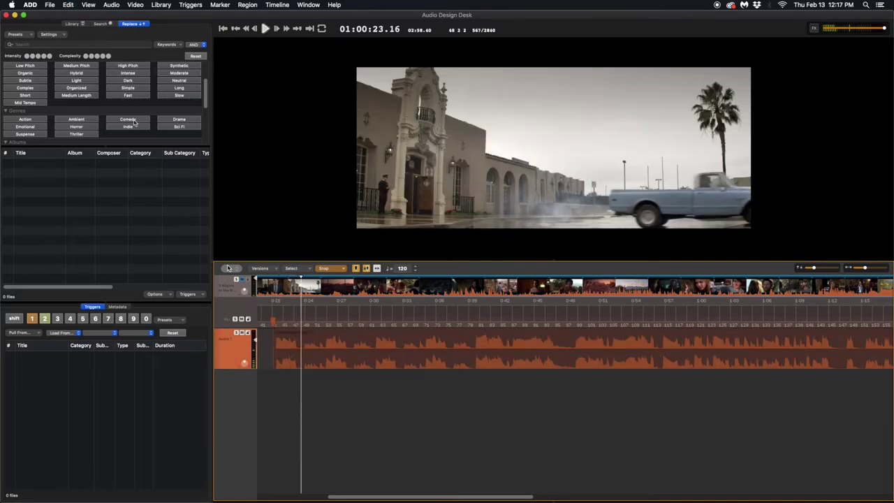
{"action": "left_click", "coordinate": [159, 119]}
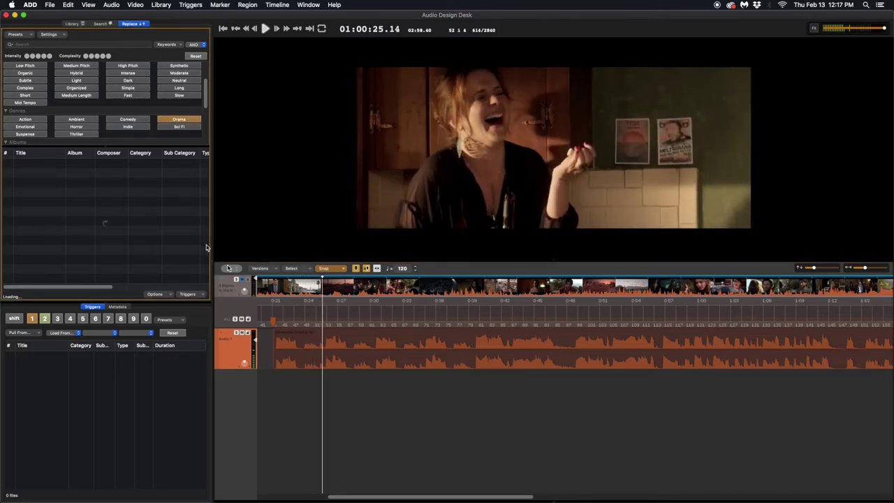
{"action": "key", "text": "super+Down"}
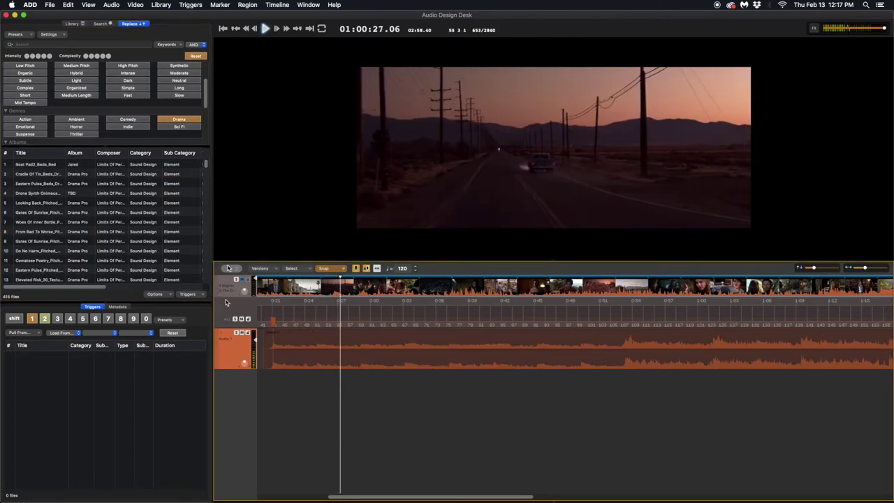
{"action": "left_click", "coordinate": [180, 126]}
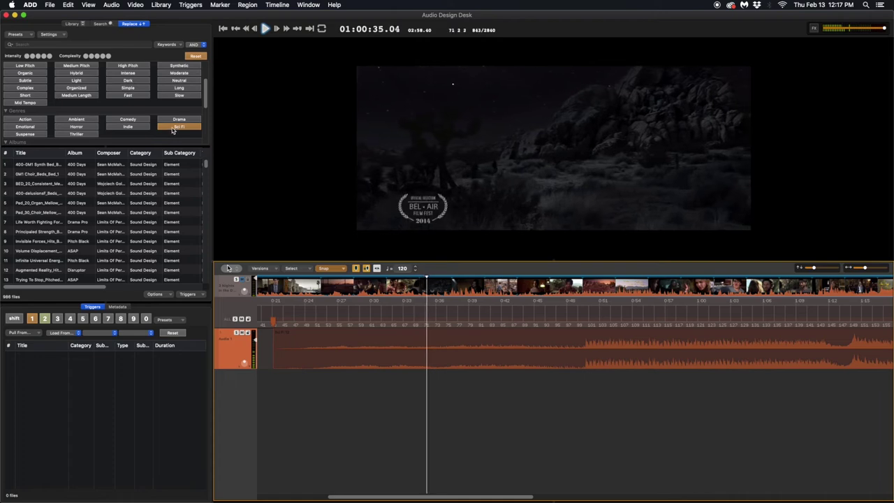
{"action": "left_click", "coordinate": [179, 126]}
{"action": "left_click", "coordinate": [76, 126]}
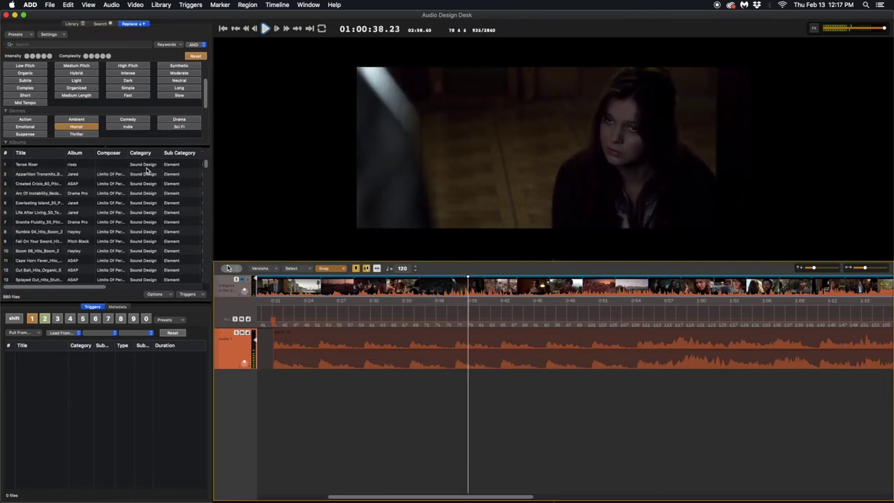